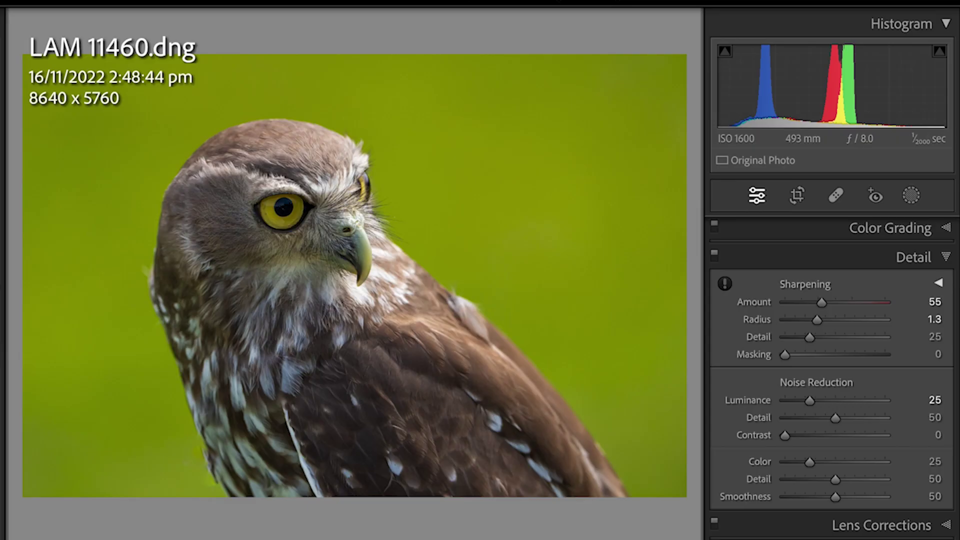
- Step to bowerbird photo LAM 08664, inspect its head at 1:1, then return to the full view
{"action": "key", "text": "Right"}
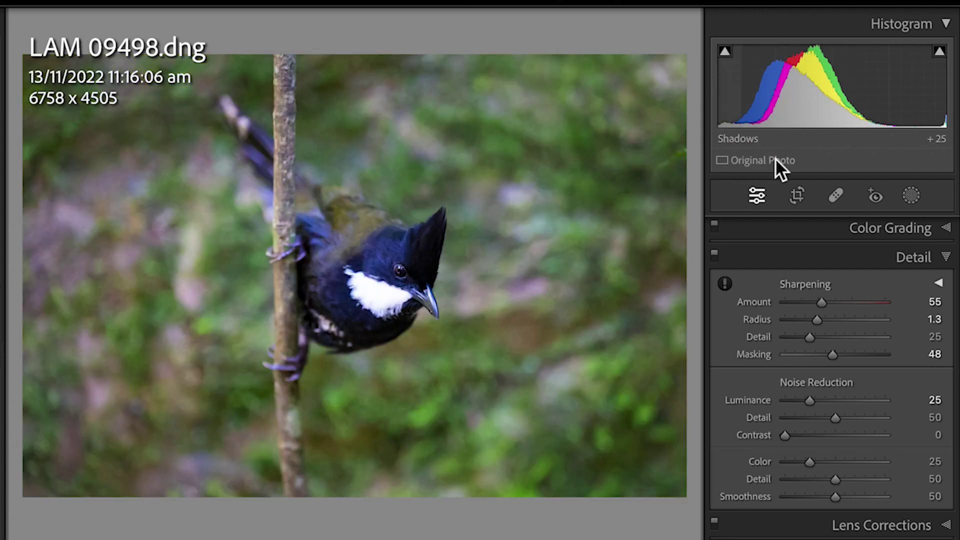
{"action": "key", "text": "Right"}
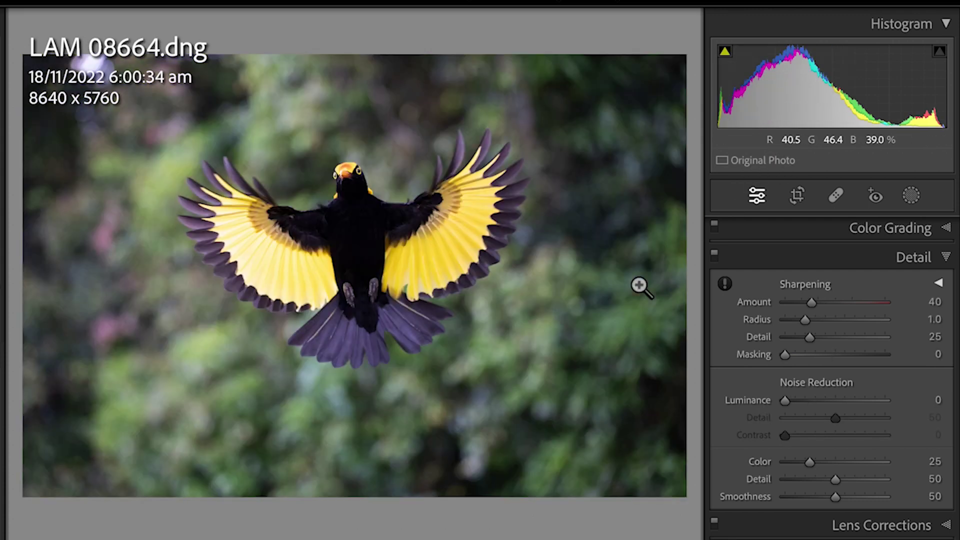
{"action": "left_click", "coordinate": [343, 169]}
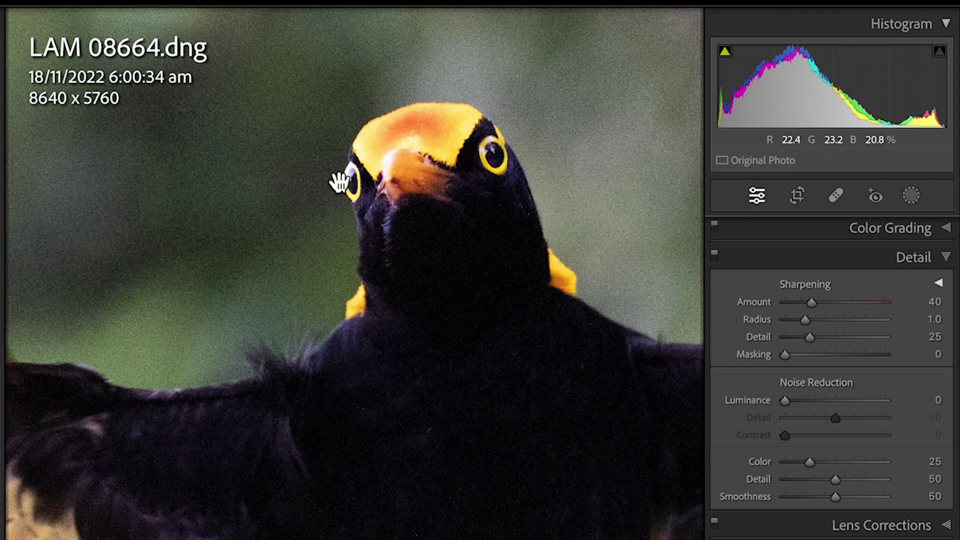
{"action": "left_click", "coordinate": [270, 208]}
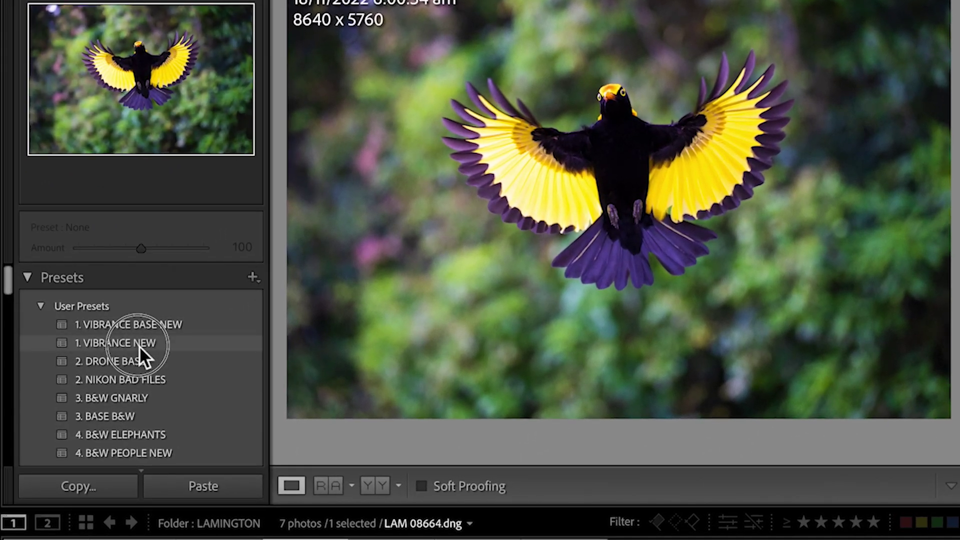
- Apply the 1. VIBRANCE NEW preset and review its Basic Tone and Presence values
{"action": "left_click", "coordinate": [139, 346]}
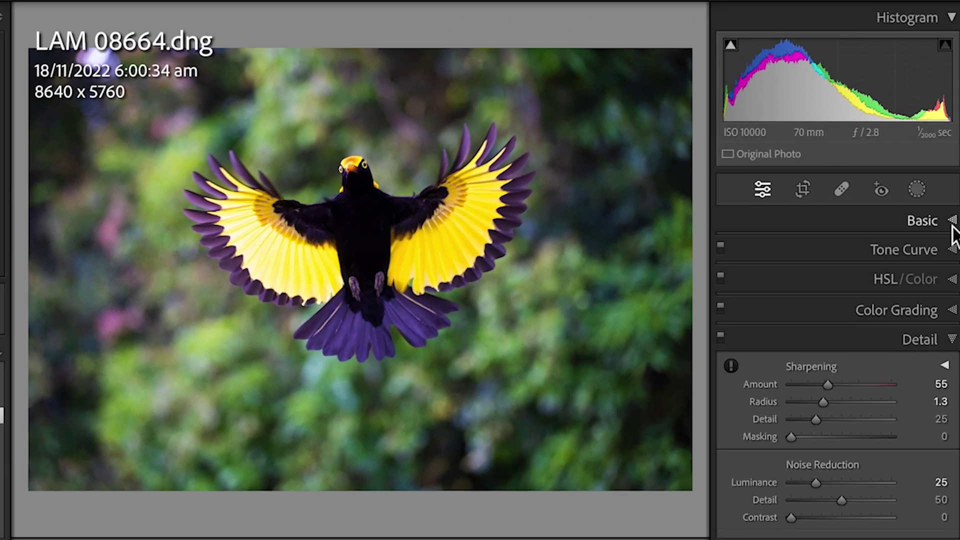
{"action": "left_click", "coordinate": [953, 226]}
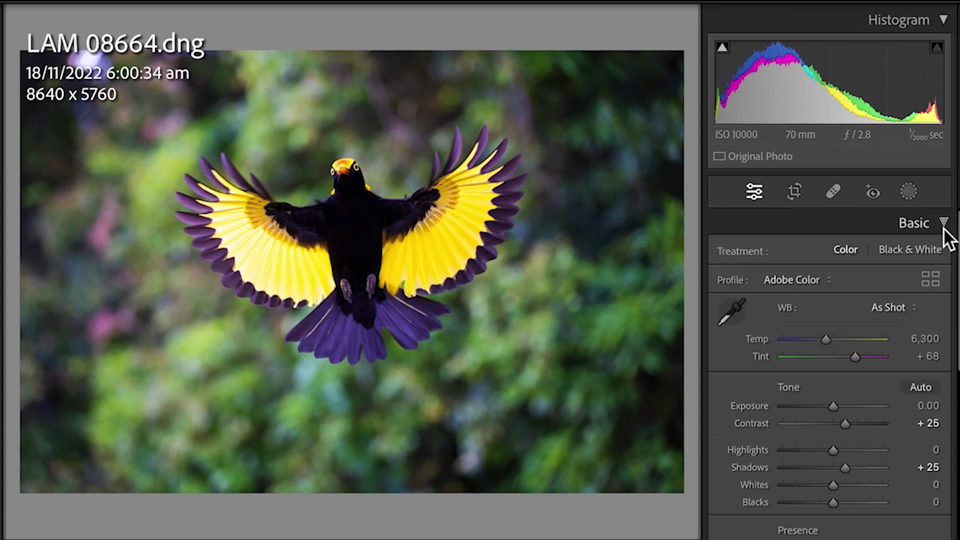
{"action": "scroll", "coordinate": [851, 416], "scroll_direction": "down", "scroll_amount": 3}
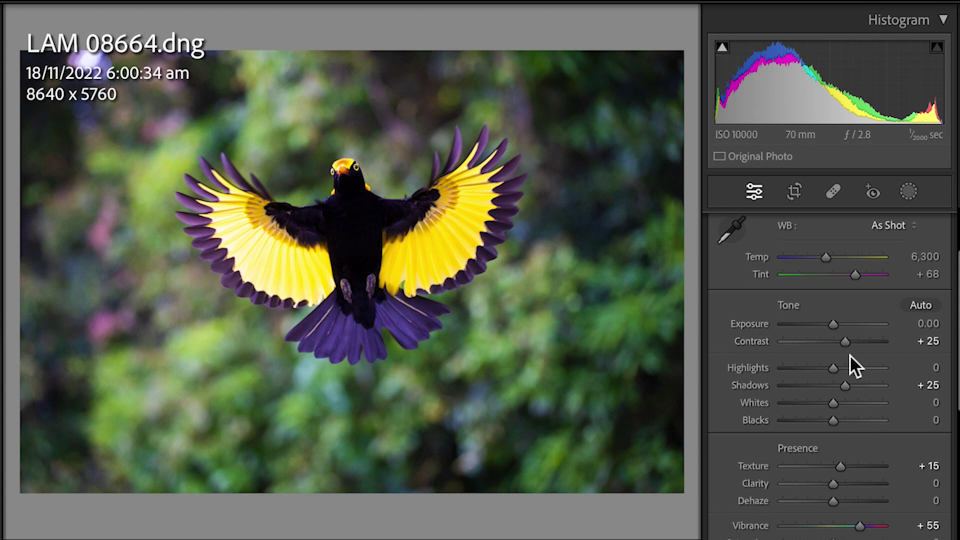
{"action": "scroll", "coordinate": [849, 349], "scroll_direction": "down", "scroll_amount": 2}
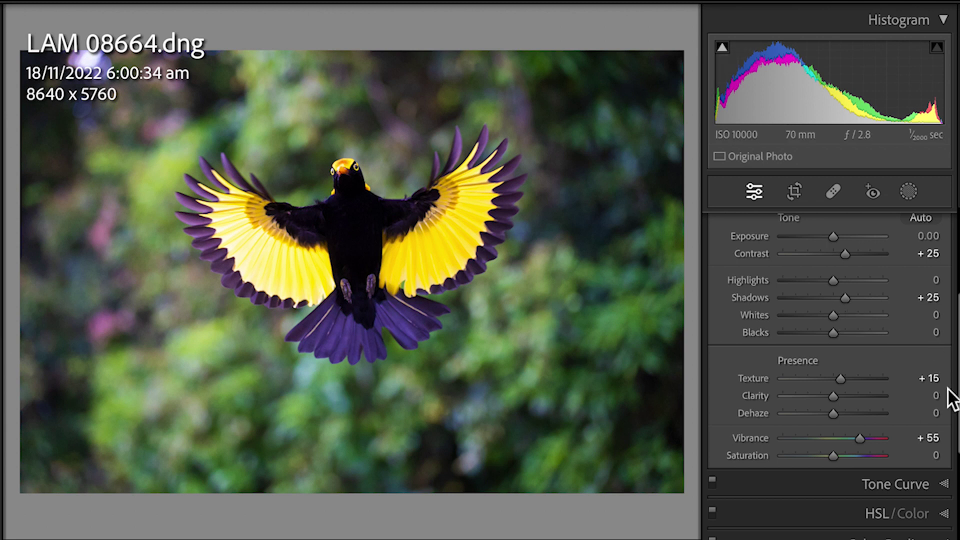
{"action": "scroll", "coordinate": [950, 398], "scroll_direction": "down", "scroll_amount": 5}
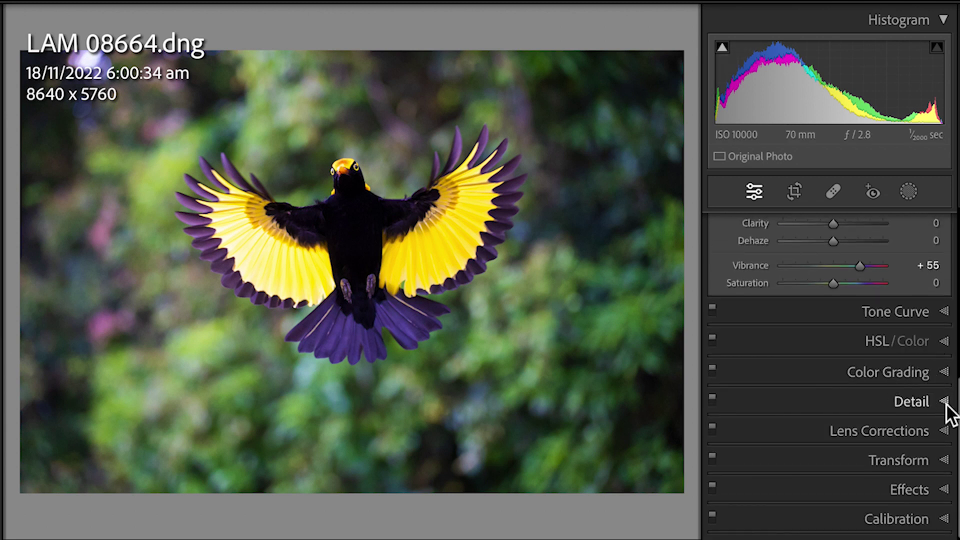
- Raise Detail sharpening Masking to 58 while previewing the mask
{"action": "left_click", "coordinate": [947, 405]}
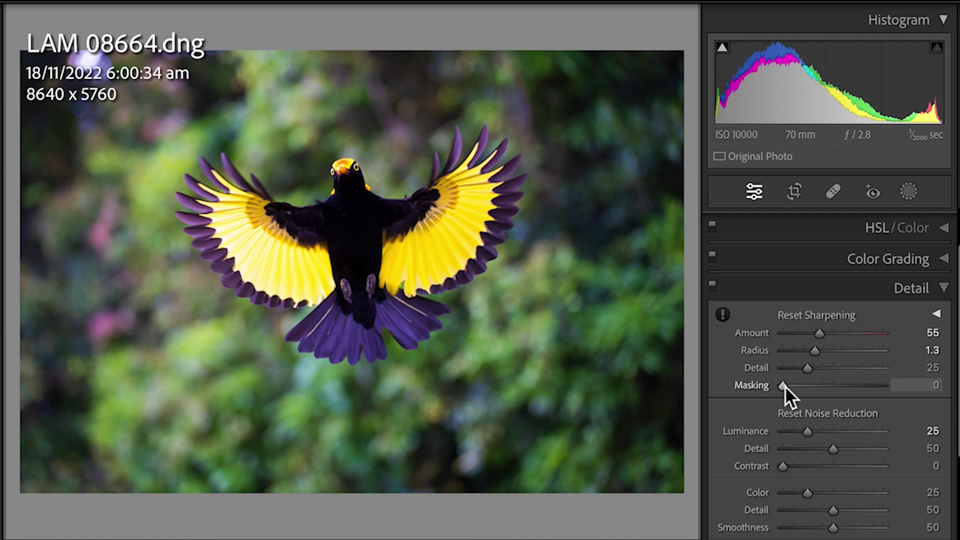
{"action": "left_click_drag", "start_coordinate": [784, 386], "coordinate": [842, 387]}
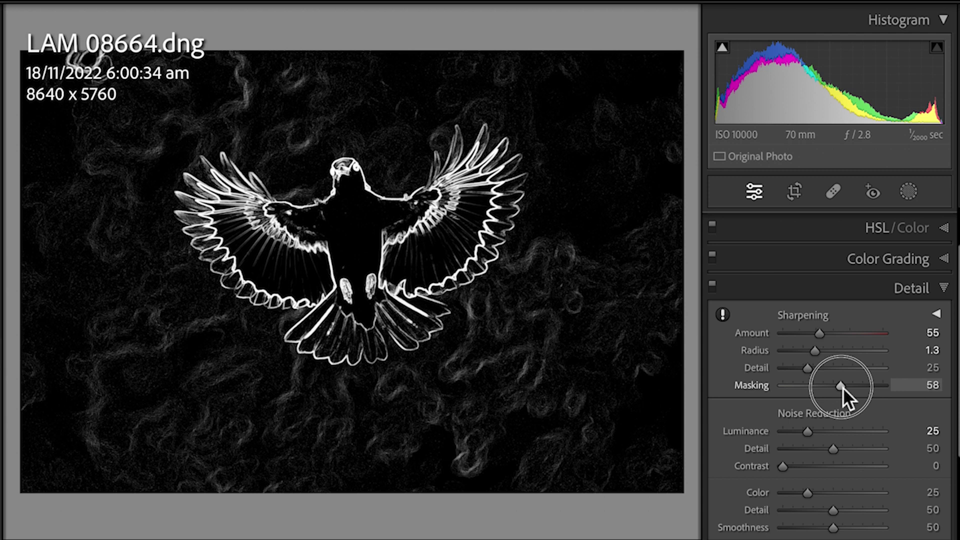
{"action": "left_click_drag", "start_coordinate": [842, 387], "coordinate": [842, 388]}
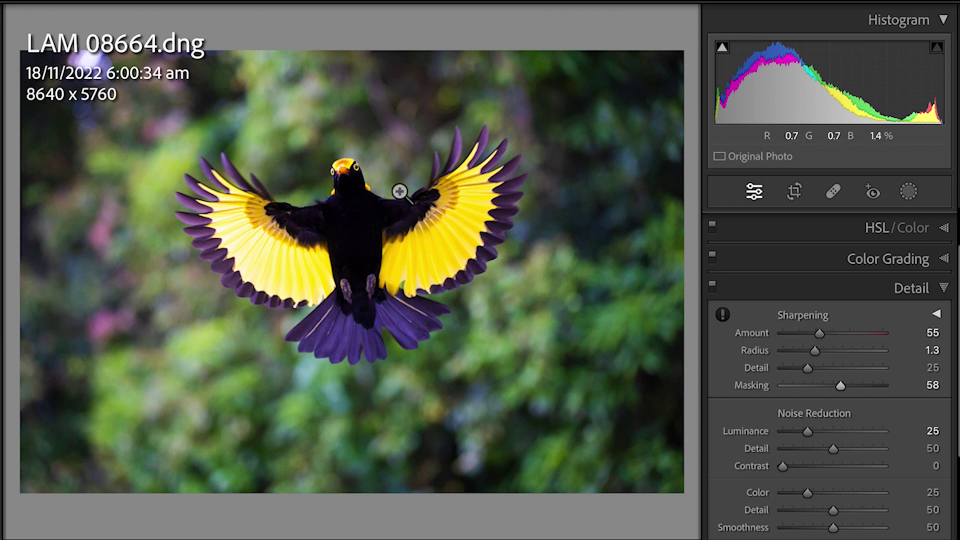
- Crop the photo to 7245 x 4830 with the bird centred, then zoom in on its head
{"action": "left_click", "coordinate": [792, 189]}
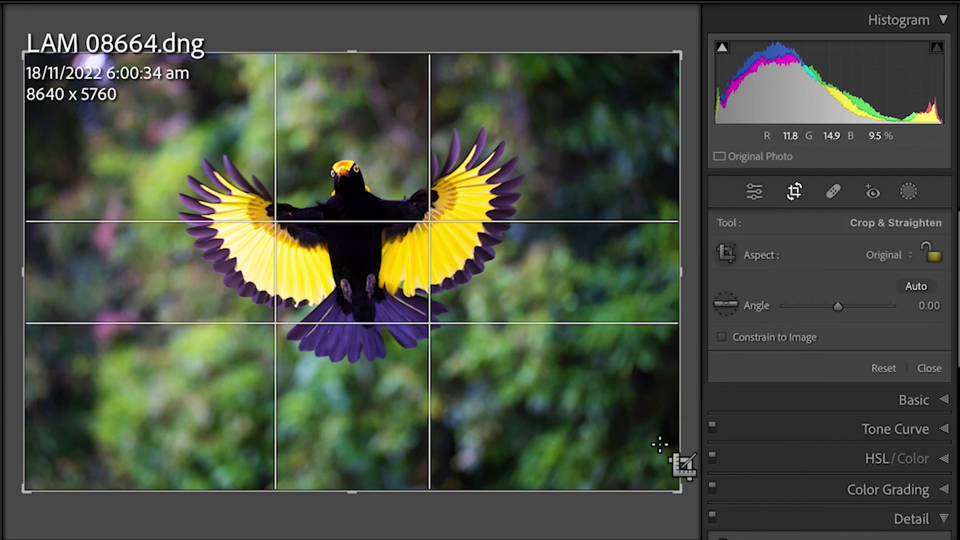
{"action": "left_click_drag", "start_coordinate": [678, 492], "coordinate": [645, 455]}
{"action": "left_click_drag", "start_coordinate": [377, 328], "coordinate": [338, 319]}
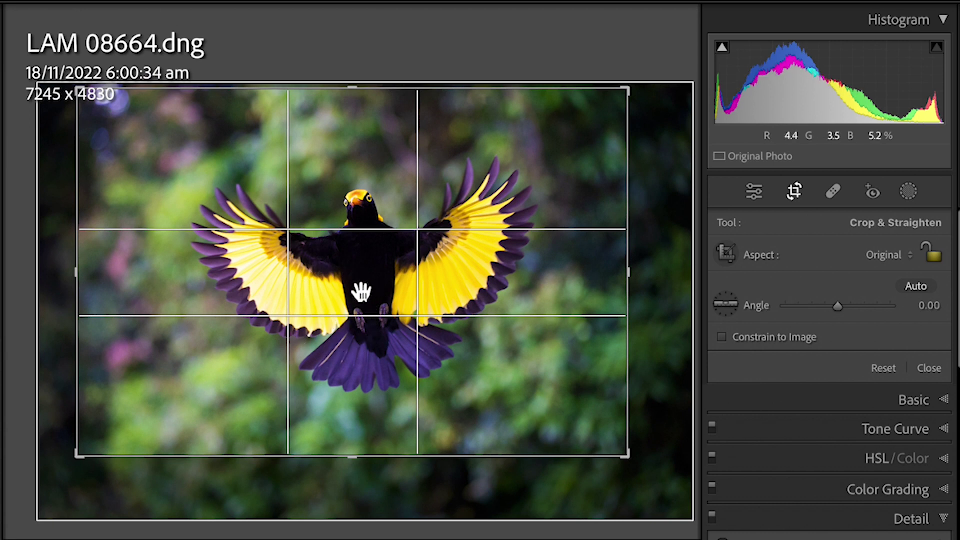
{"action": "key", "text": "Return"}
{"action": "left_click", "coordinate": [379, 206]}
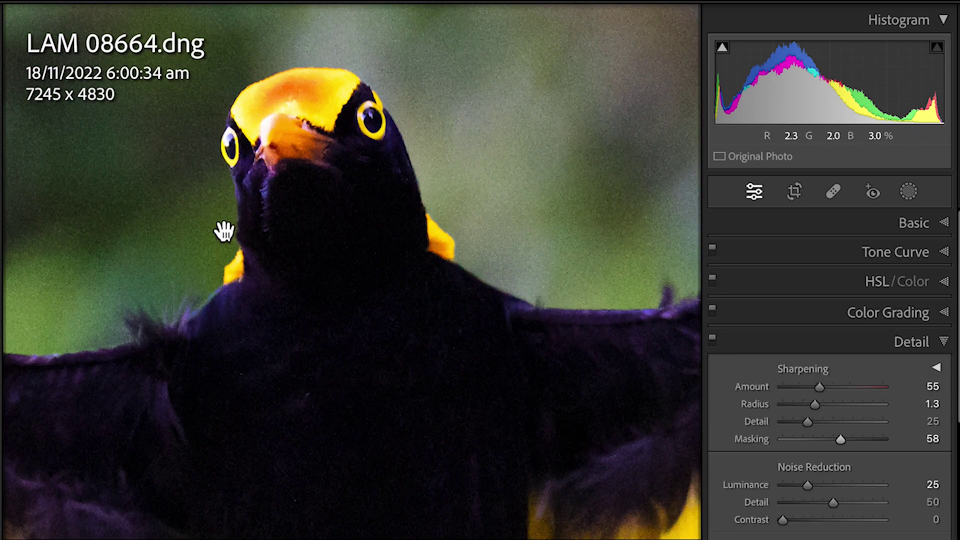
{"action": "left_click_drag", "start_coordinate": [166, 218], "coordinate": [188, 300]}
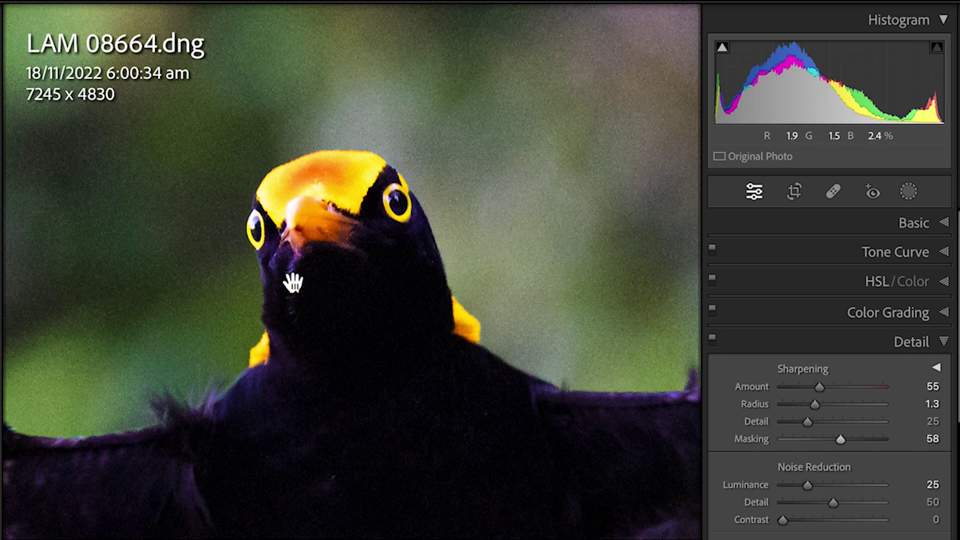
{"action": "left_click", "coordinate": [178, 262]}
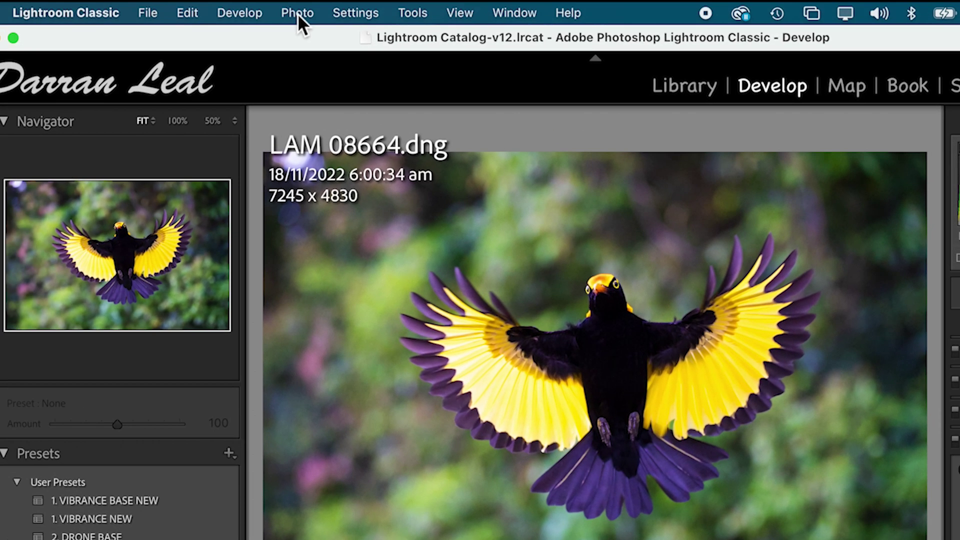
- Choose Photo > Edit In > Topaz Photo AI for the bowerbird photo
{"action": "left_click", "coordinate": [298, 13]}
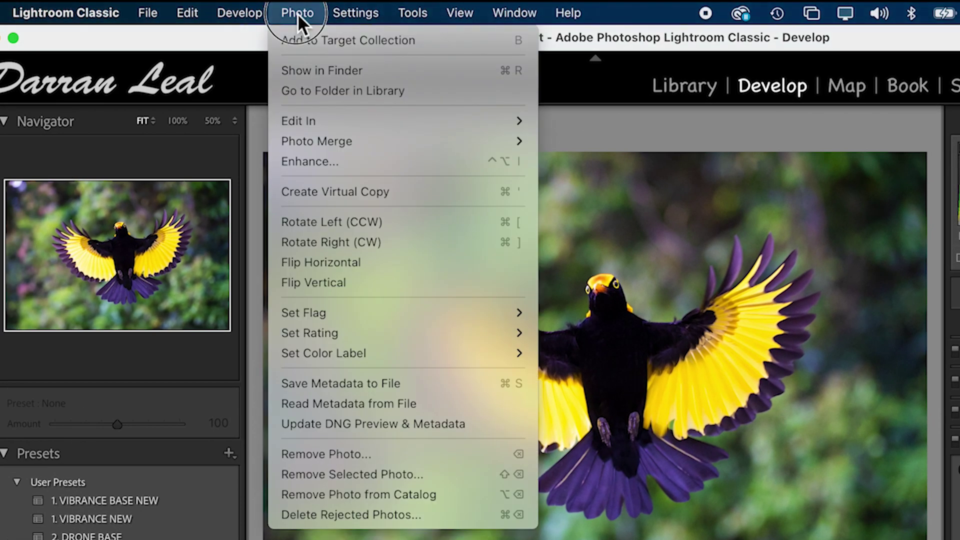
{"action": "mouse_move", "coordinate": [325, 124]}
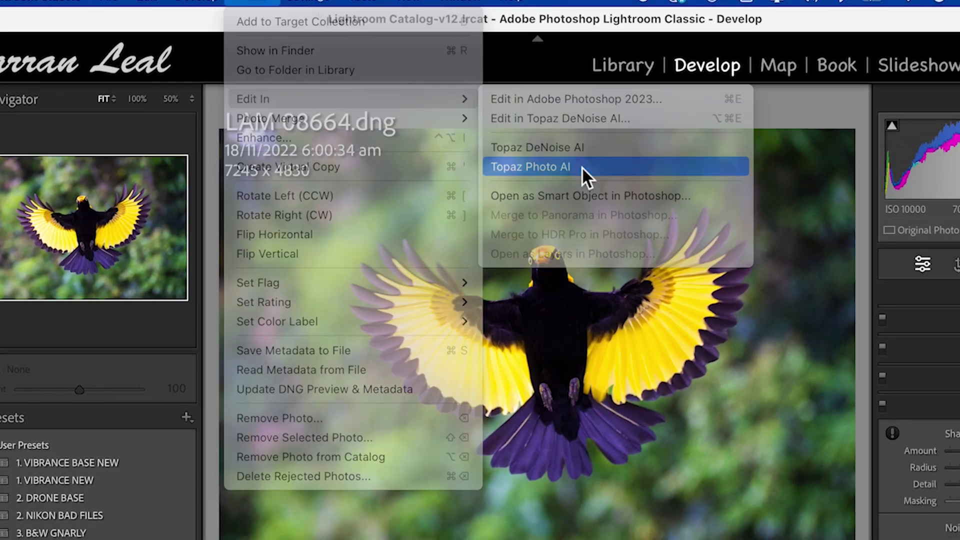
{"action": "left_click", "coordinate": [581, 167]}
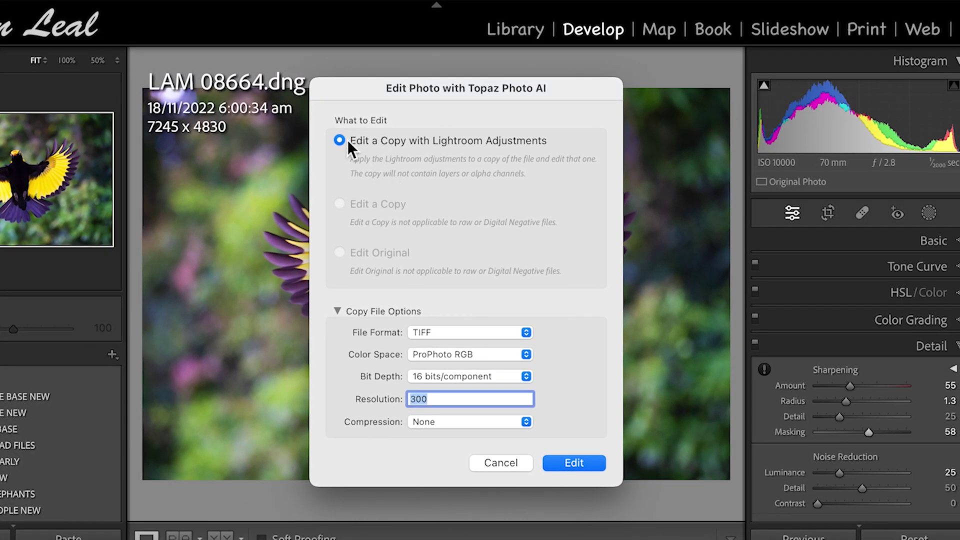
- Send a TIFF copy with Lightroom adjustments in ProPhoto RGB at 16 bits/component to Topaz Photo AI
{"action": "left_click", "coordinate": [336, 308]}
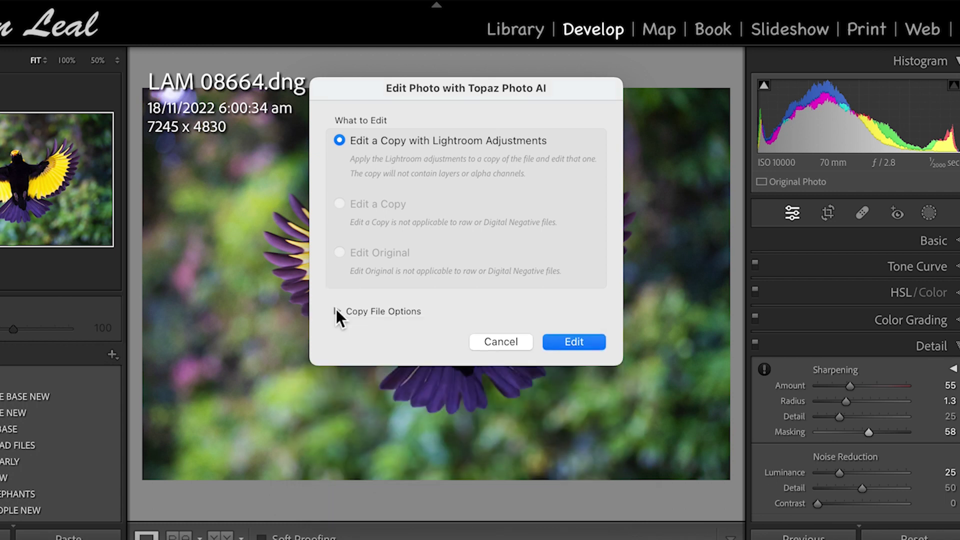
{"action": "left_click", "coordinate": [336, 308]}
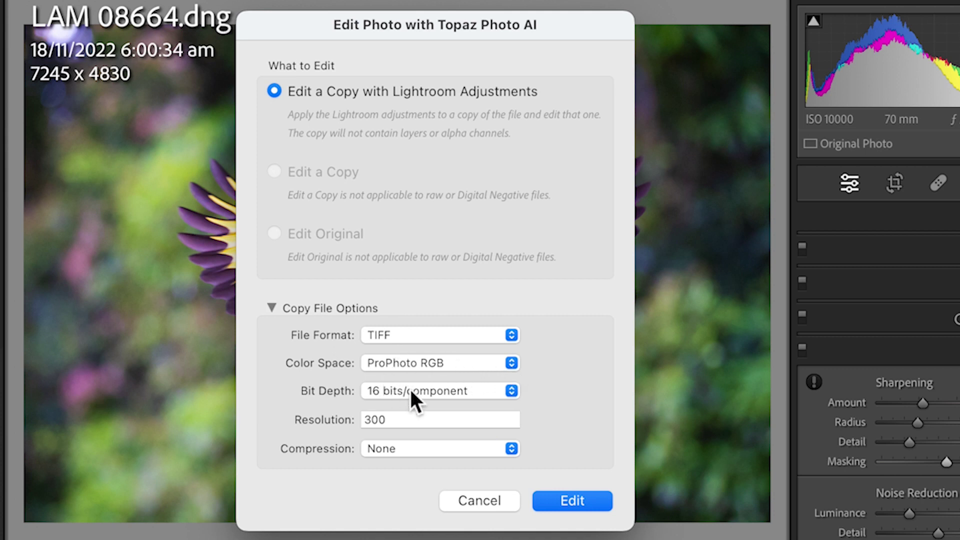
{"action": "left_click", "coordinate": [512, 392]}
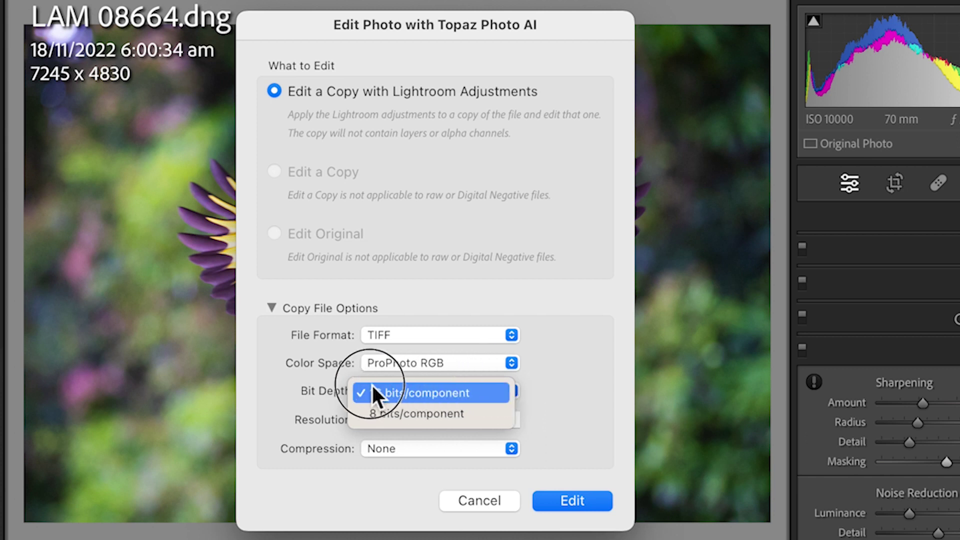
{"action": "left_click", "coordinate": [424, 395]}
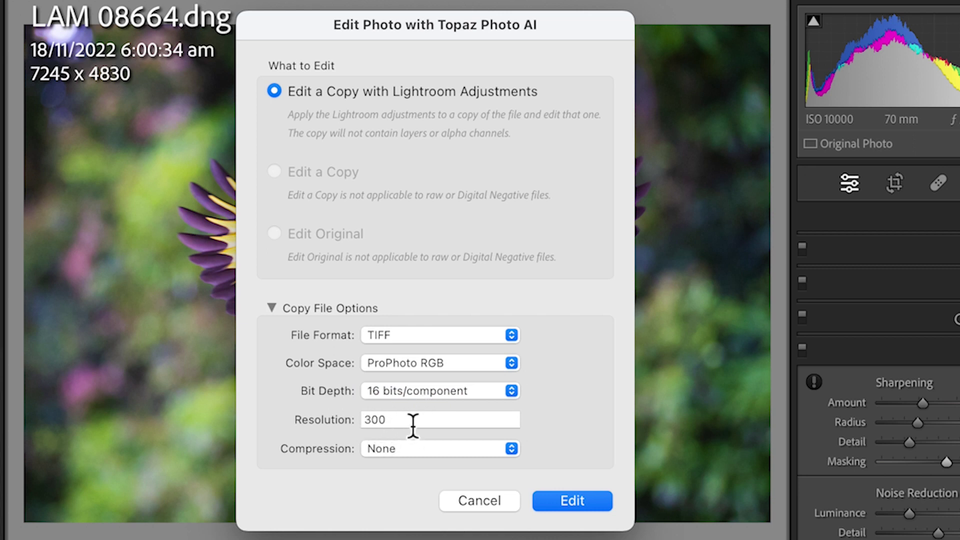
{"action": "left_click", "coordinate": [572, 500]}
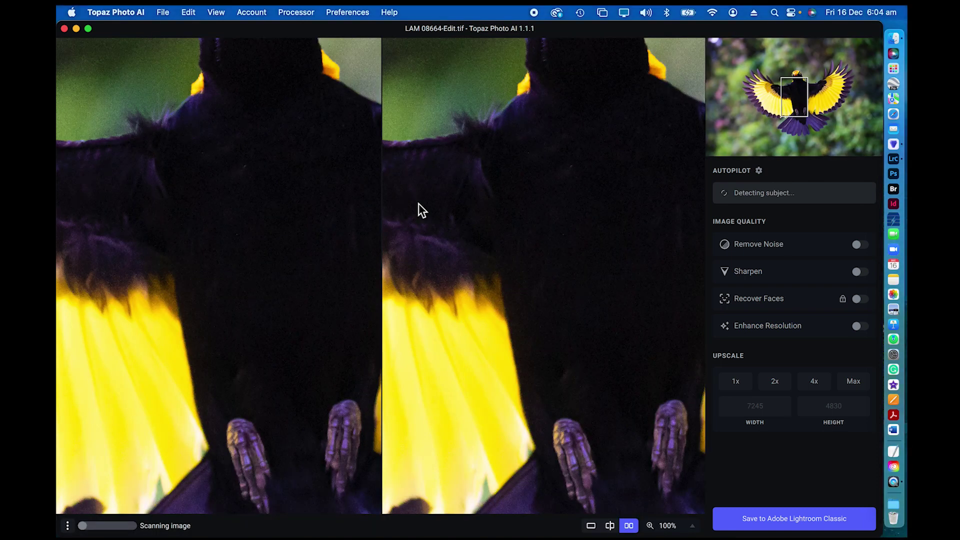
- Pan both previews to the bird's head and review Remove Noise: Normal, Strength 22, Detail 38
{"action": "left_click_drag", "start_coordinate": [519, 98], "coordinate": [497, 332]}
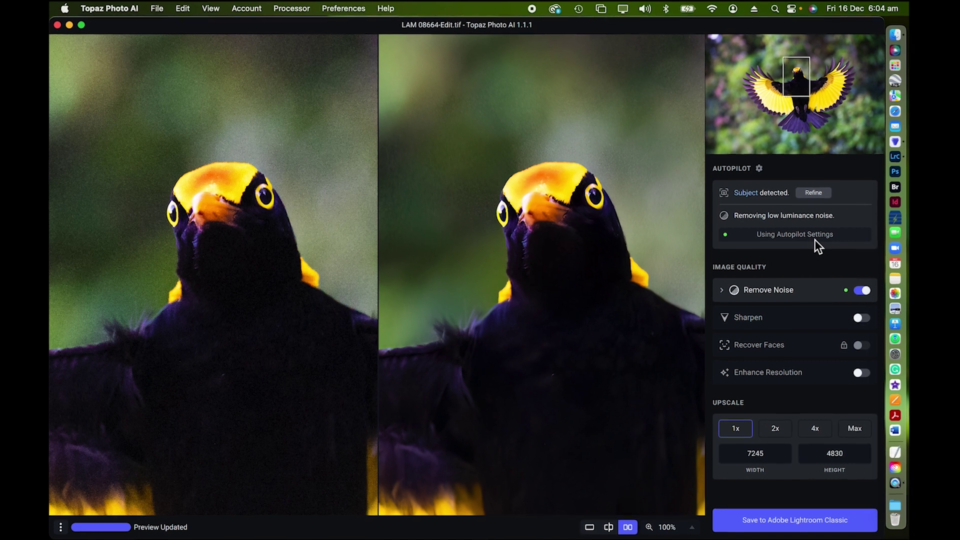
{"action": "left_click", "coordinate": [800, 291]}
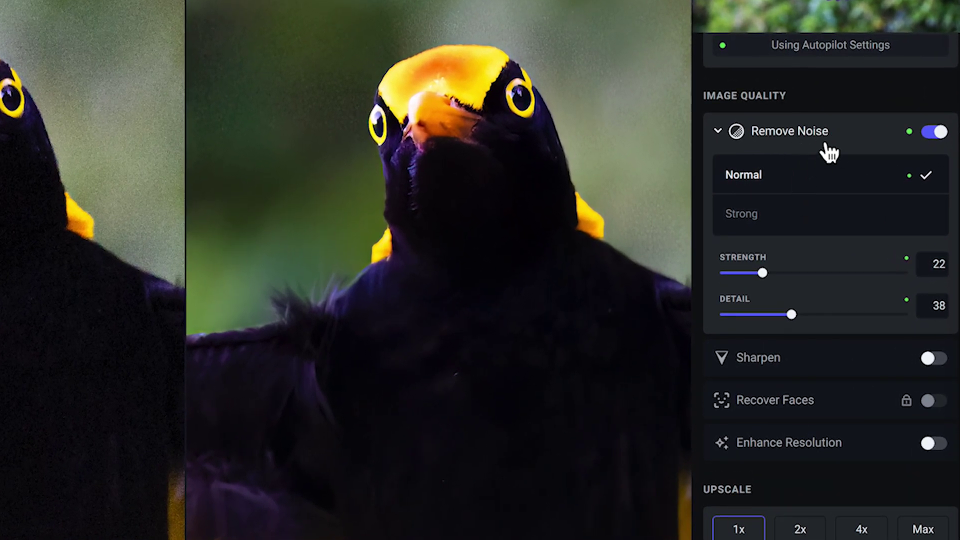
{"action": "scroll", "coordinate": [794, 209], "scroll_direction": "down", "scroll_amount": 1}
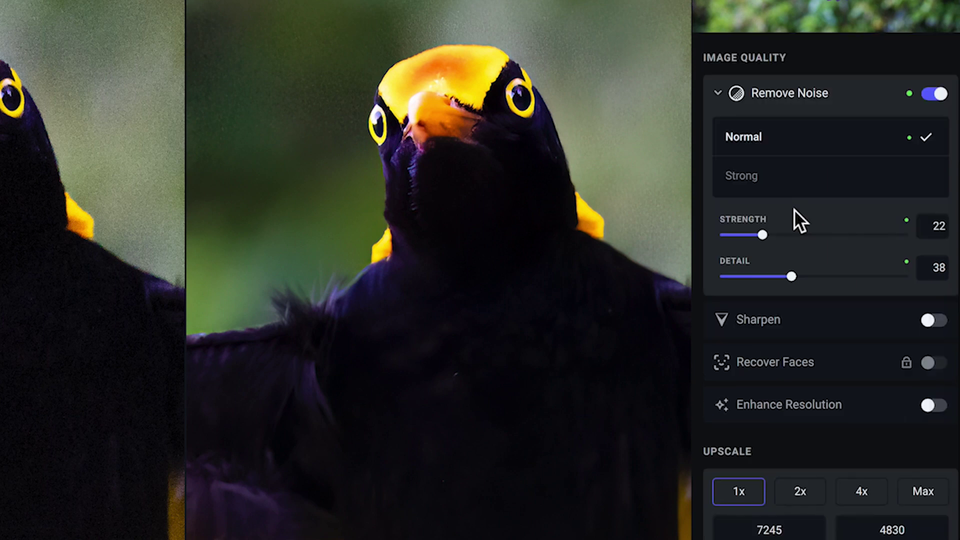
- Enable Standard sharpening at Strength 25, Clarity 56, subject only, keeping Upscale at 1x
{"action": "left_click", "coordinate": [725, 322]}
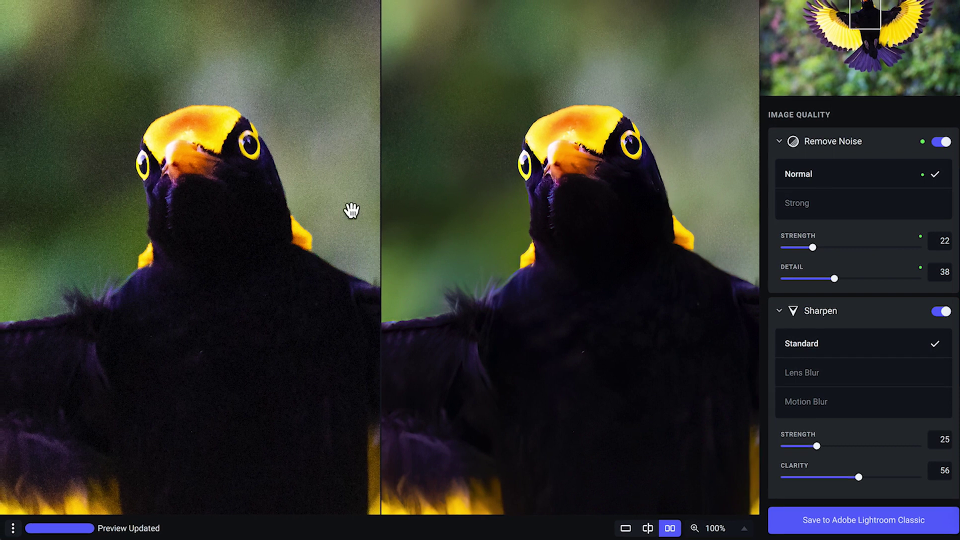
{"action": "scroll", "coordinate": [875, 414], "scroll_direction": "down", "scroll_amount": 4}
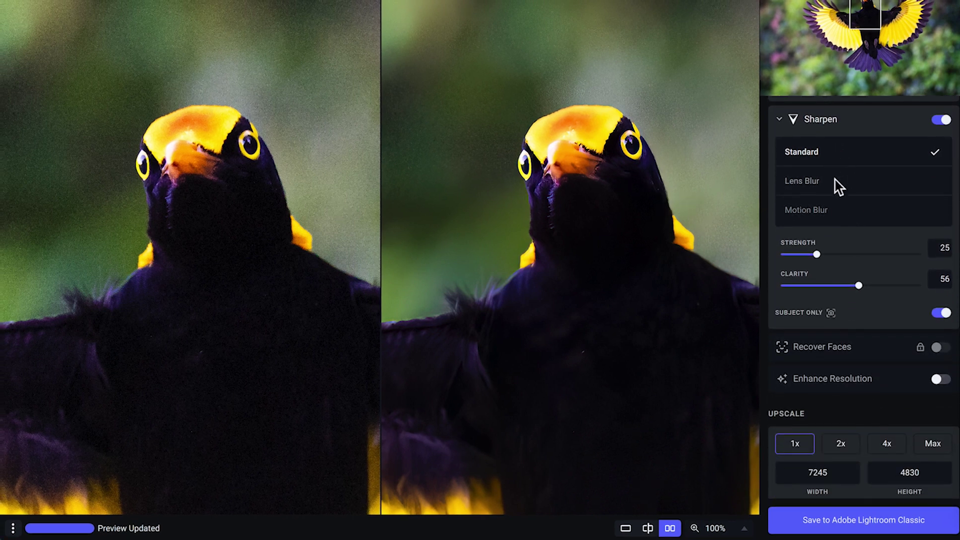
{"action": "scroll", "coordinate": [830, 257], "scroll_direction": "down", "scroll_amount": 1}
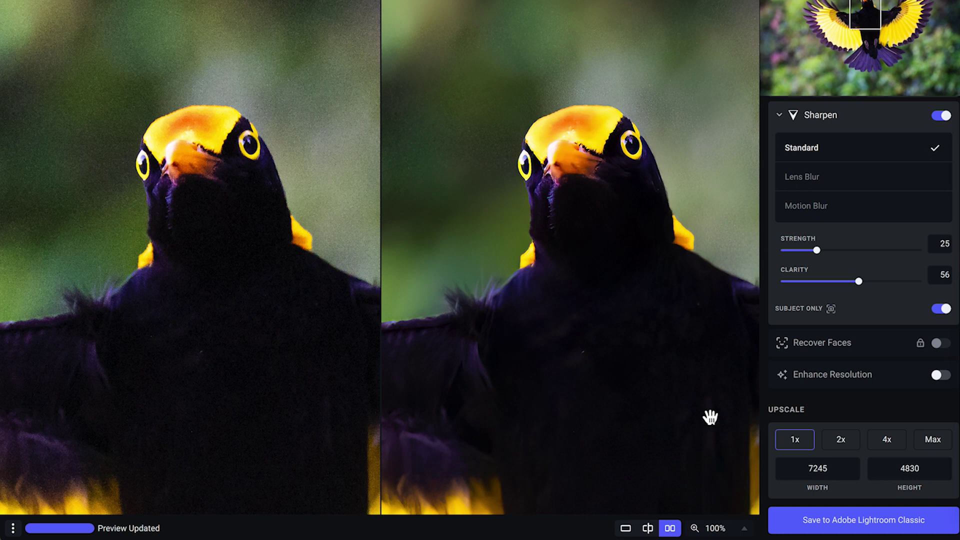
- Save the processed LAM 08664-Edit.tif back to Adobe Lightroom Classic
{"action": "left_click", "coordinate": [809, 523]}
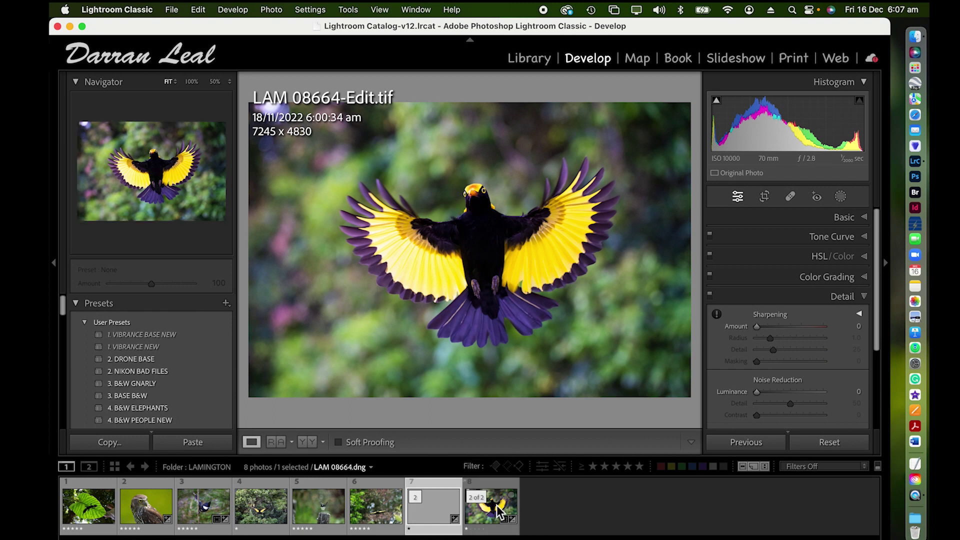
{"action": "left_click", "coordinate": [502, 509]}
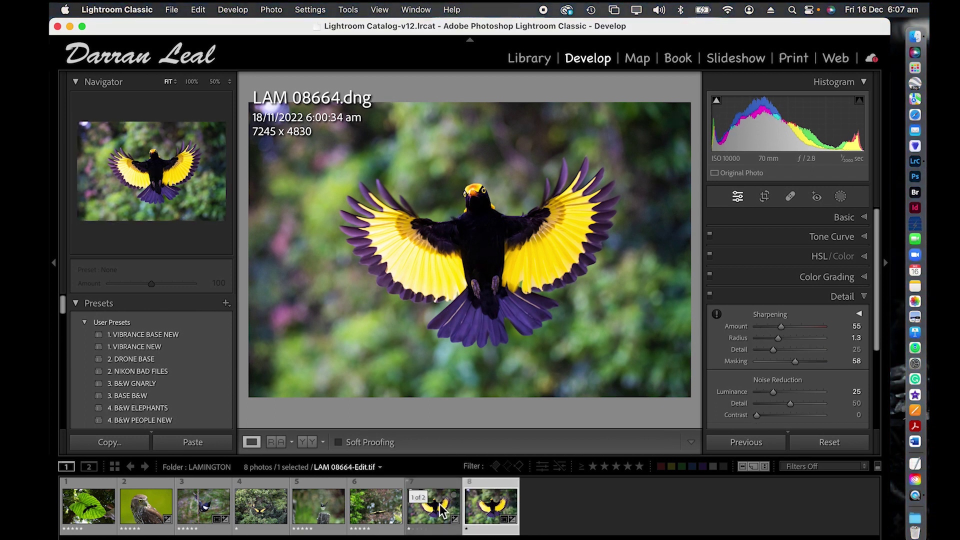
{"action": "left_click", "coordinate": [441, 508]}
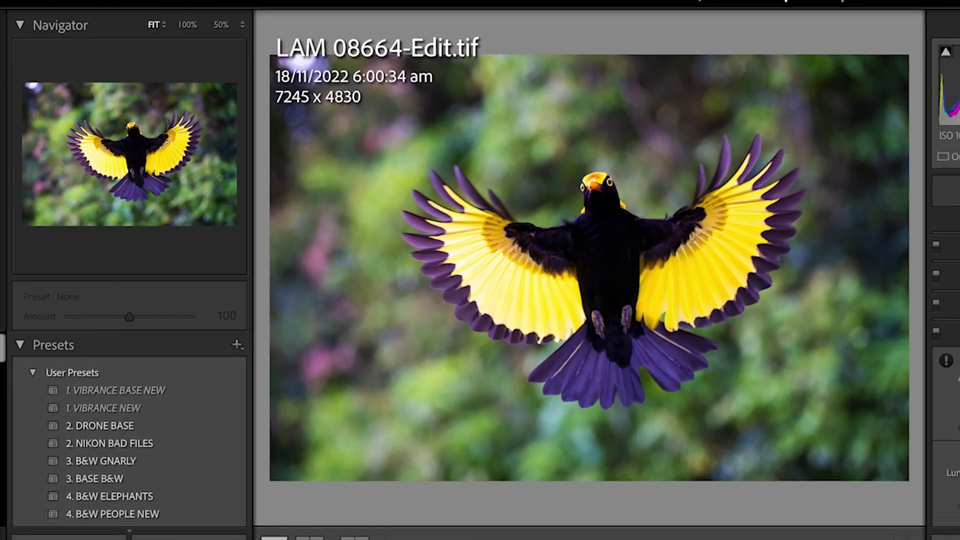
{"action": "key", "text": "Right"}
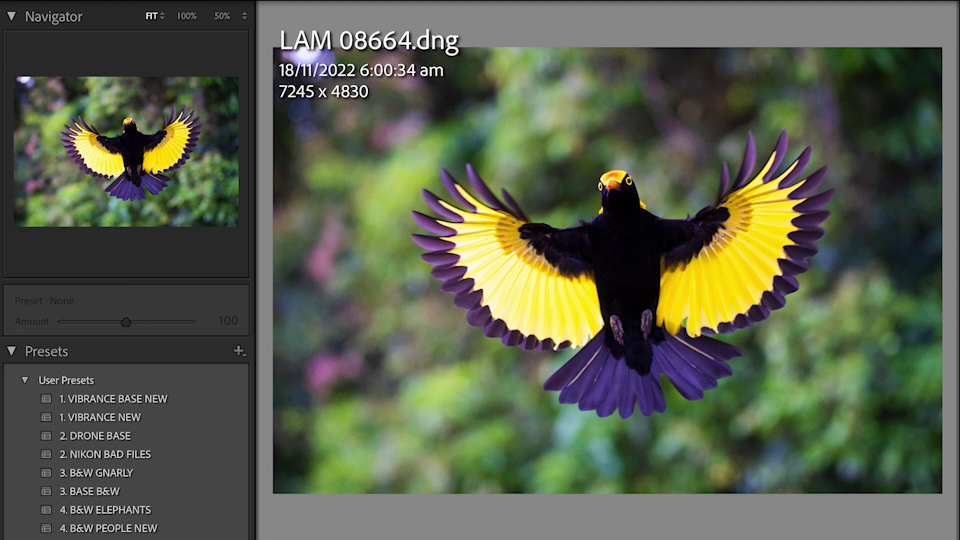
{"action": "left_click", "coordinate": [619, 183]}
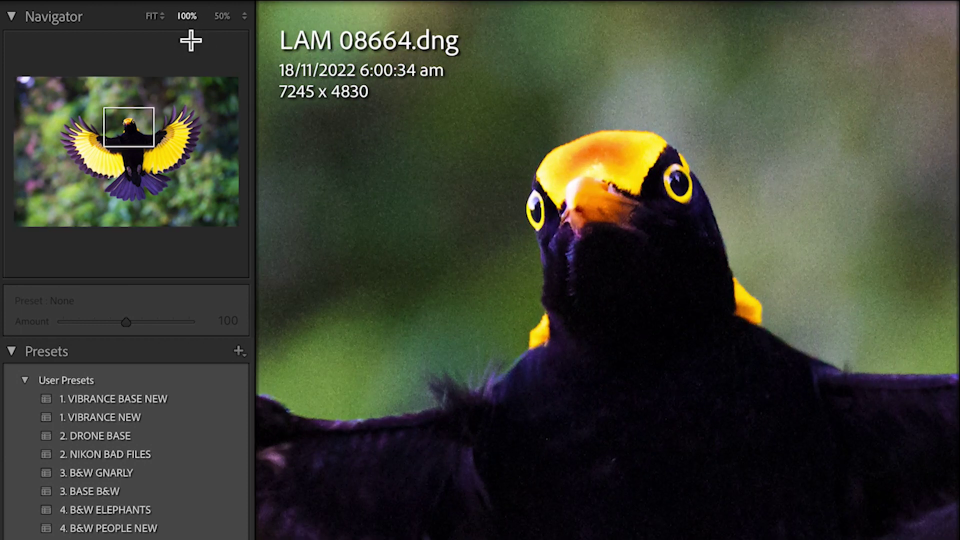
{"action": "left_click", "coordinate": [223, 16]}
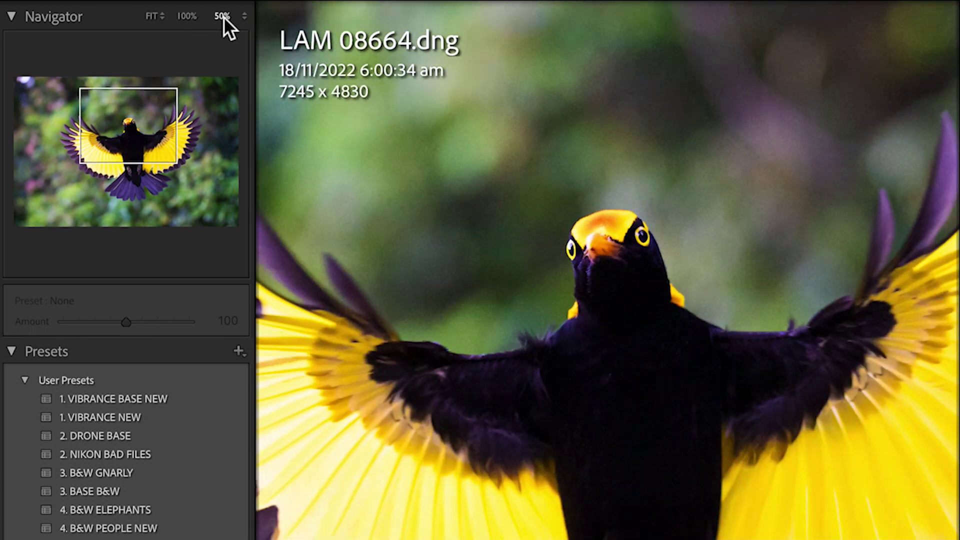
{"action": "left_click", "coordinate": [187, 16]}
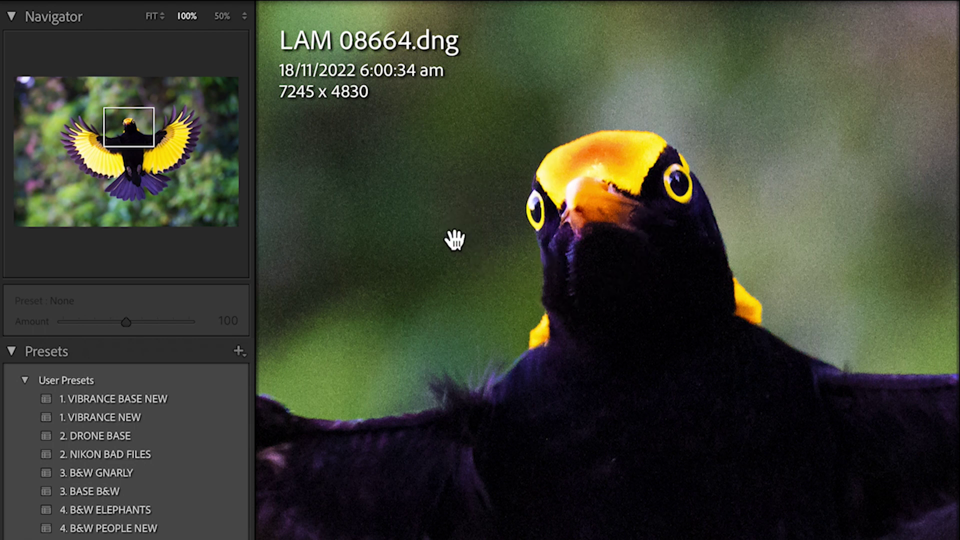
{"action": "key", "text": "Right"}
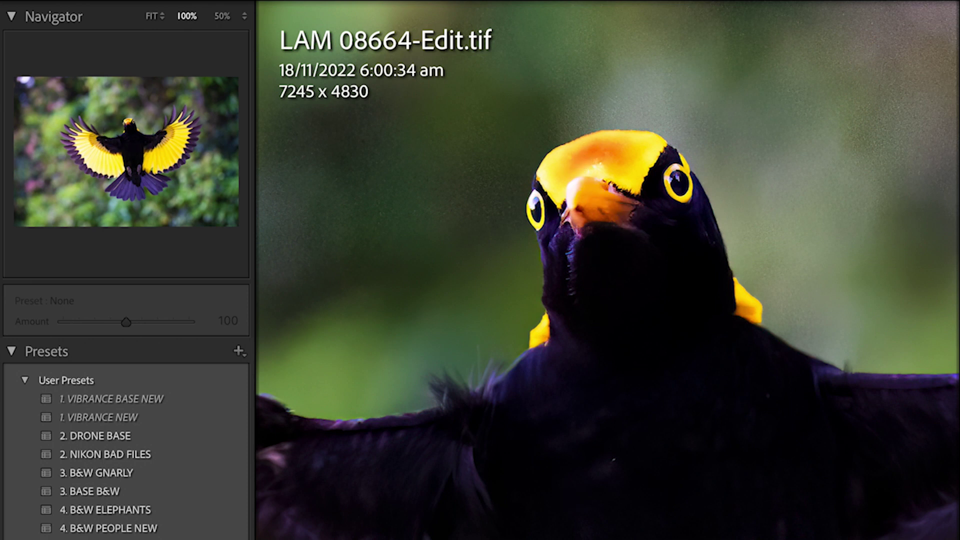
{"action": "key", "text": "Left"}
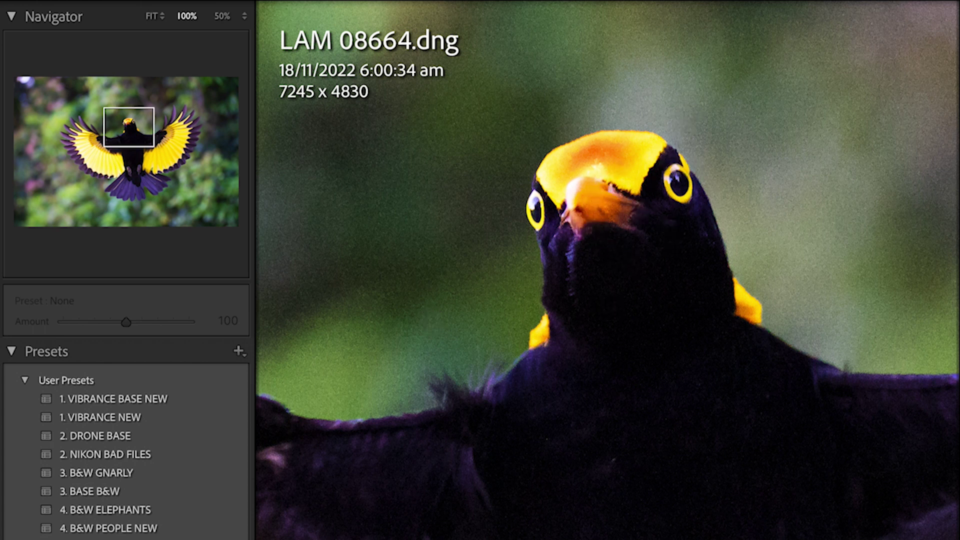
{"action": "key", "text": "Right"}
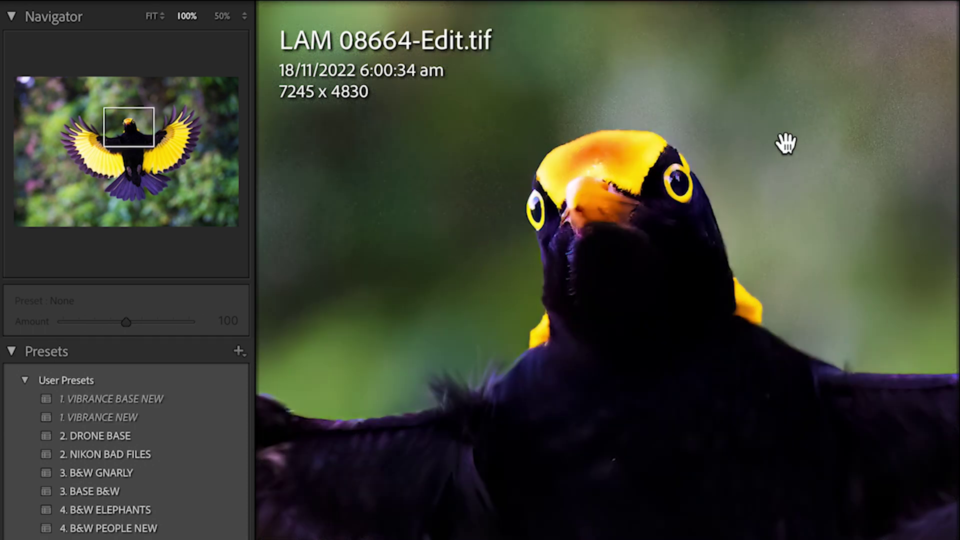
{"action": "left_click", "coordinate": [599, 274]}
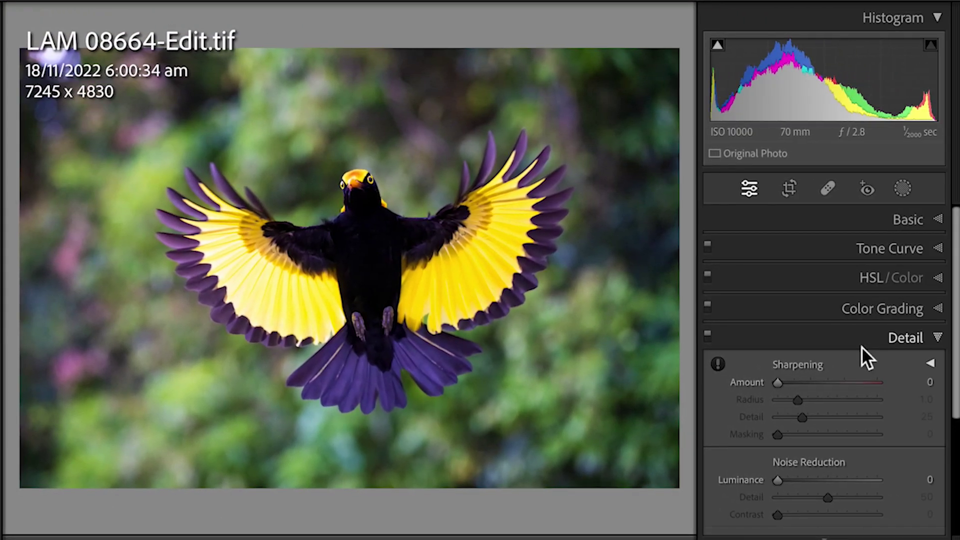
- In the Basic panel, trial global Shadows at +93, then reset it to 0
{"action": "left_click", "coordinate": [940, 220]}
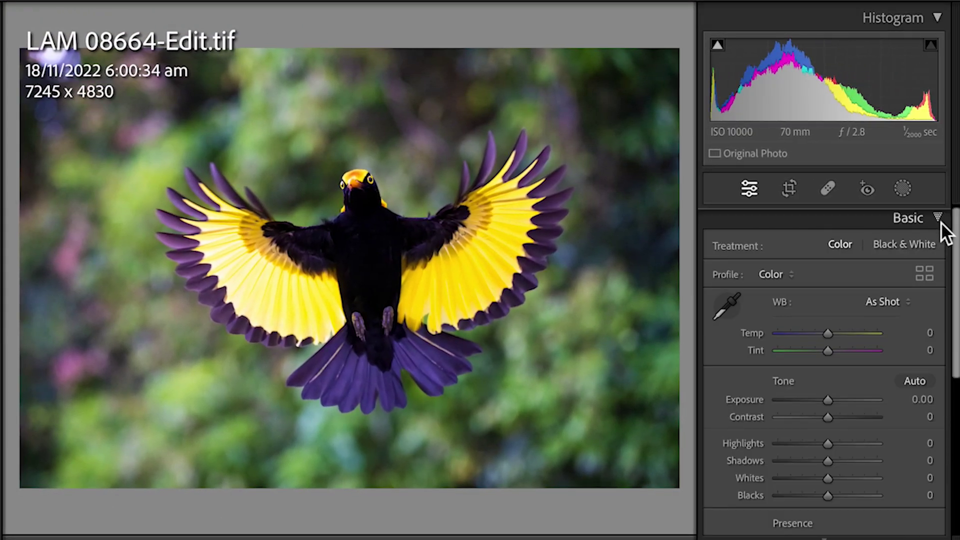
{"action": "left_click", "coordinate": [828, 462]}
{"action": "left_click_drag", "start_coordinate": [828, 464], "coordinate": [874, 459]}
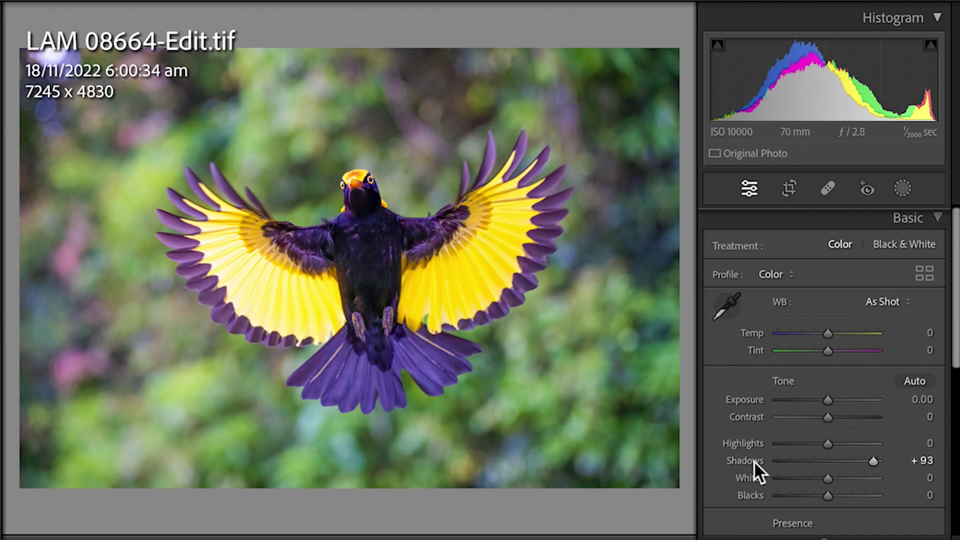
{"action": "double_click", "coordinate": [754, 460]}
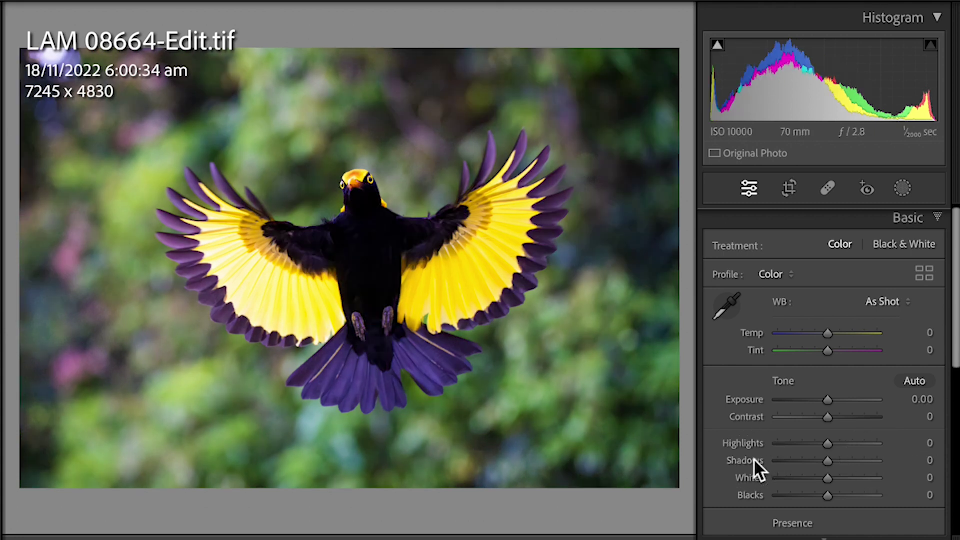
- Add a Select Subject mask on the bird and set Exposure 0.23, Shadows 56, Highlights -44
{"action": "left_click", "coordinate": [903, 188]}
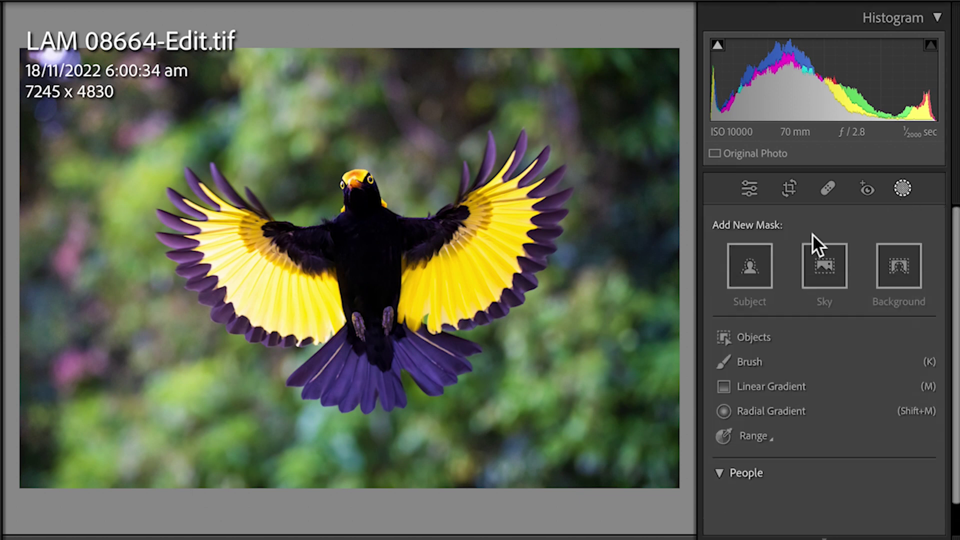
{"action": "left_click", "coordinate": [752, 263]}
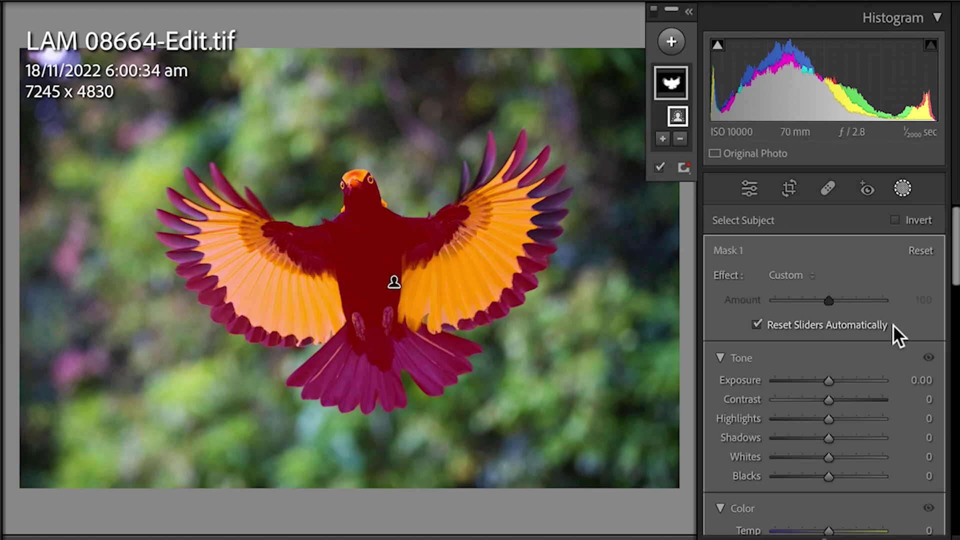
{"action": "left_click_drag", "start_coordinate": [830, 383], "coordinate": [834, 383]}
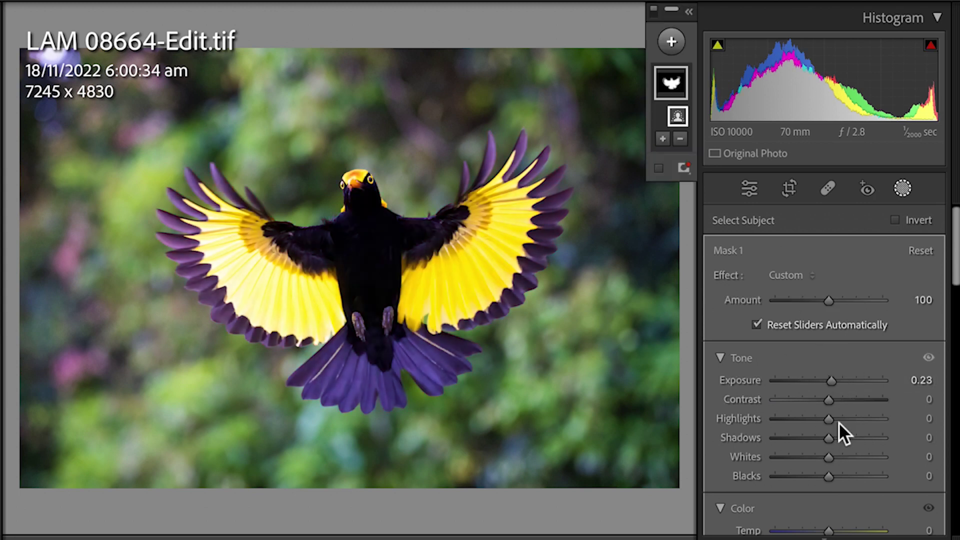
{"action": "left_click_drag", "start_coordinate": [830, 436], "coordinate": [861, 440]}
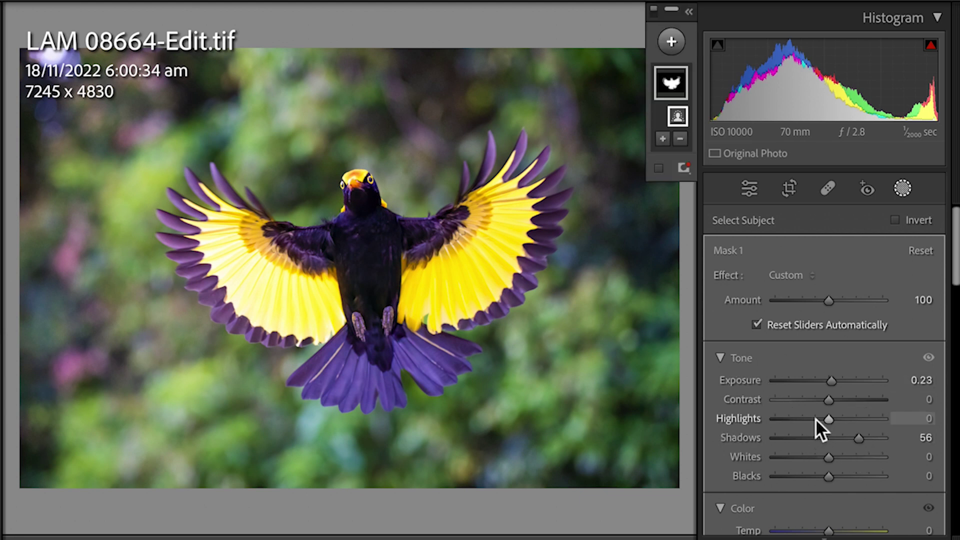
{"action": "left_click_drag", "start_coordinate": [816, 419], "coordinate": [830, 419]}
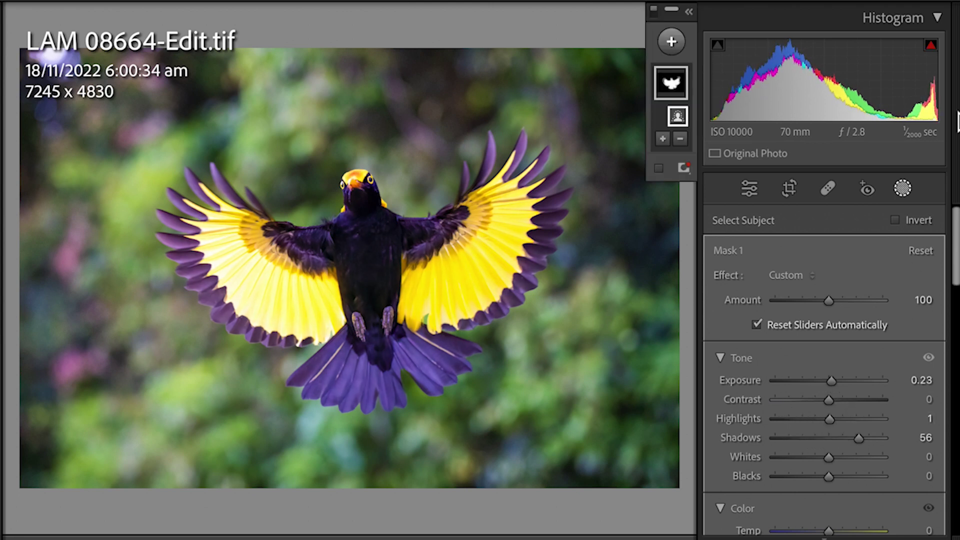
{"action": "mouse_move", "coordinate": [940, 50]}
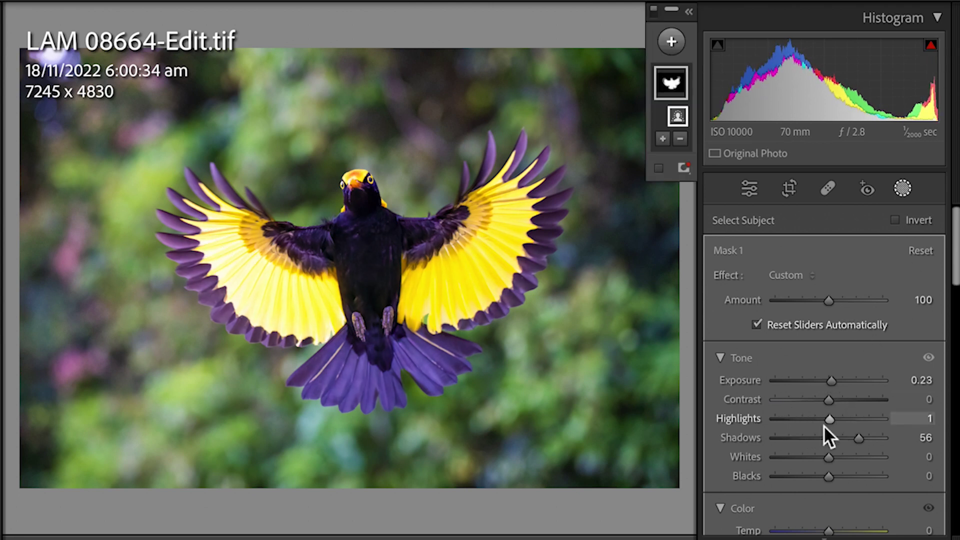
{"action": "left_click_drag", "start_coordinate": [826, 421], "coordinate": [801, 422]}
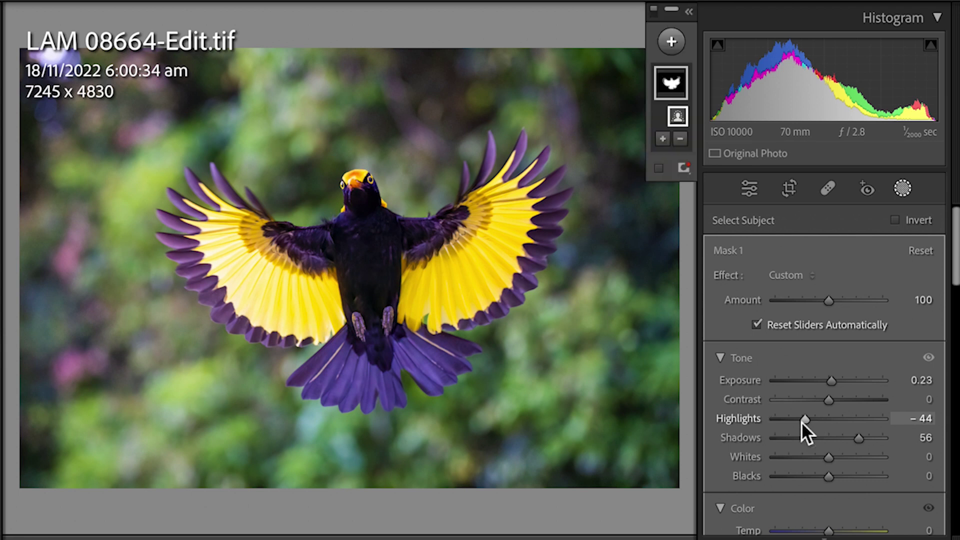
- Close Masking, inspect the bird's head at 1:1 zoom, then return to Fit view
{"action": "left_click", "coordinate": [902, 188]}
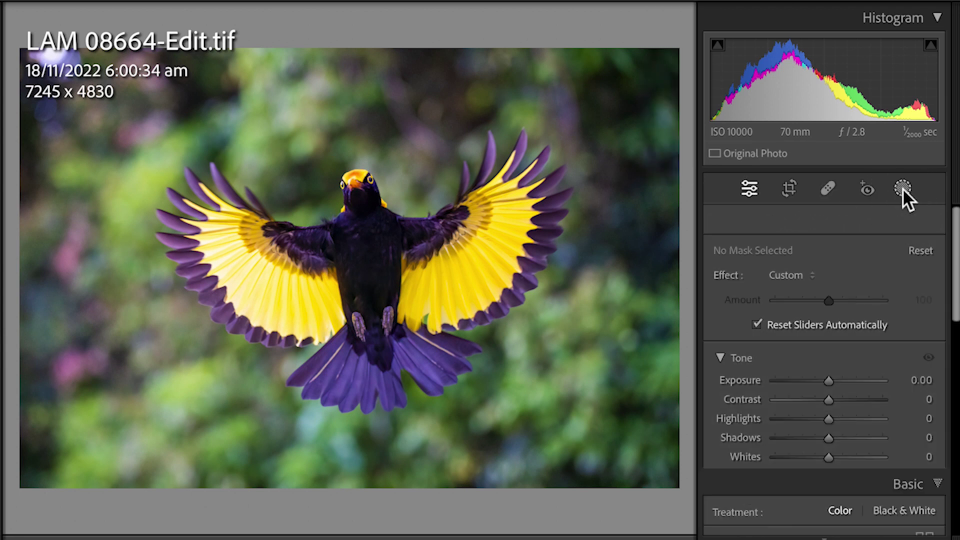
{"action": "left_click", "coordinate": [367, 198]}
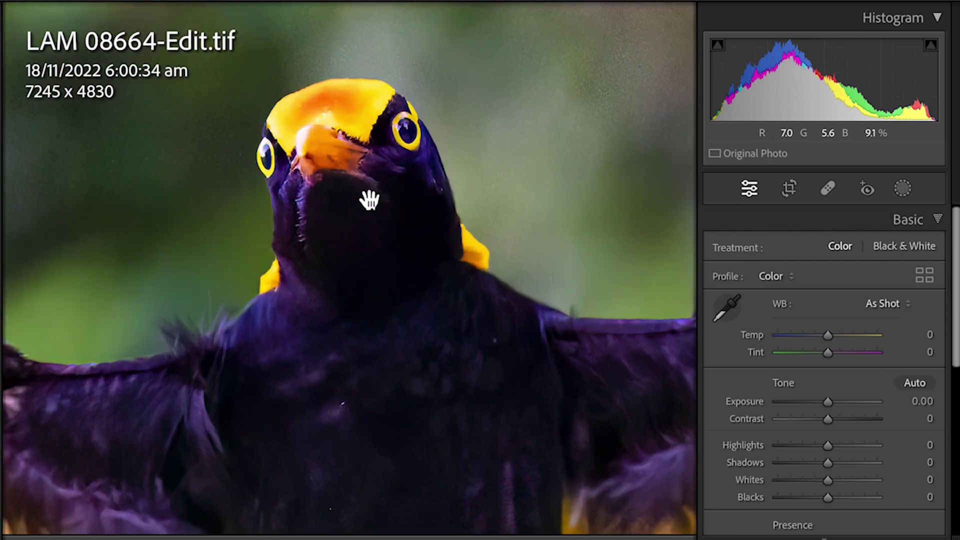
{"action": "left_click", "coordinate": [367, 250]}
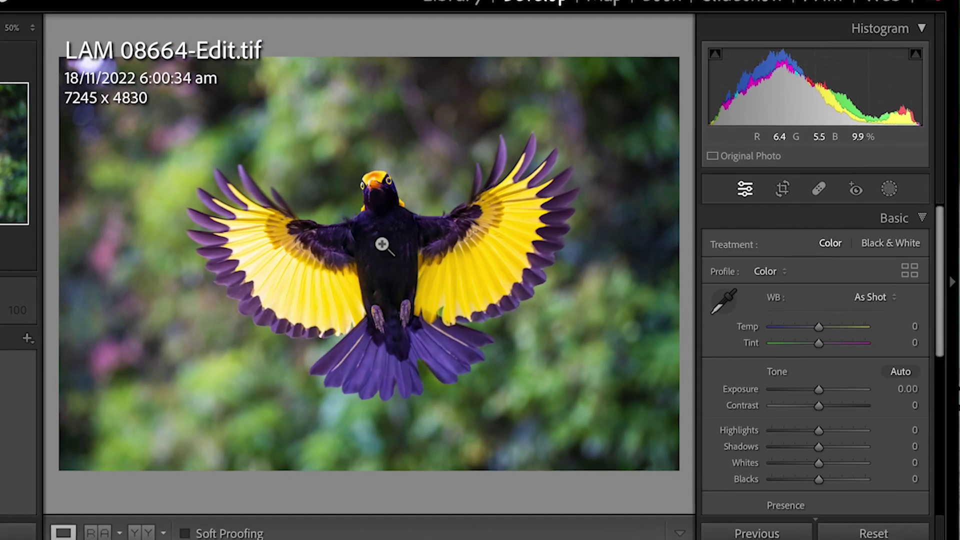